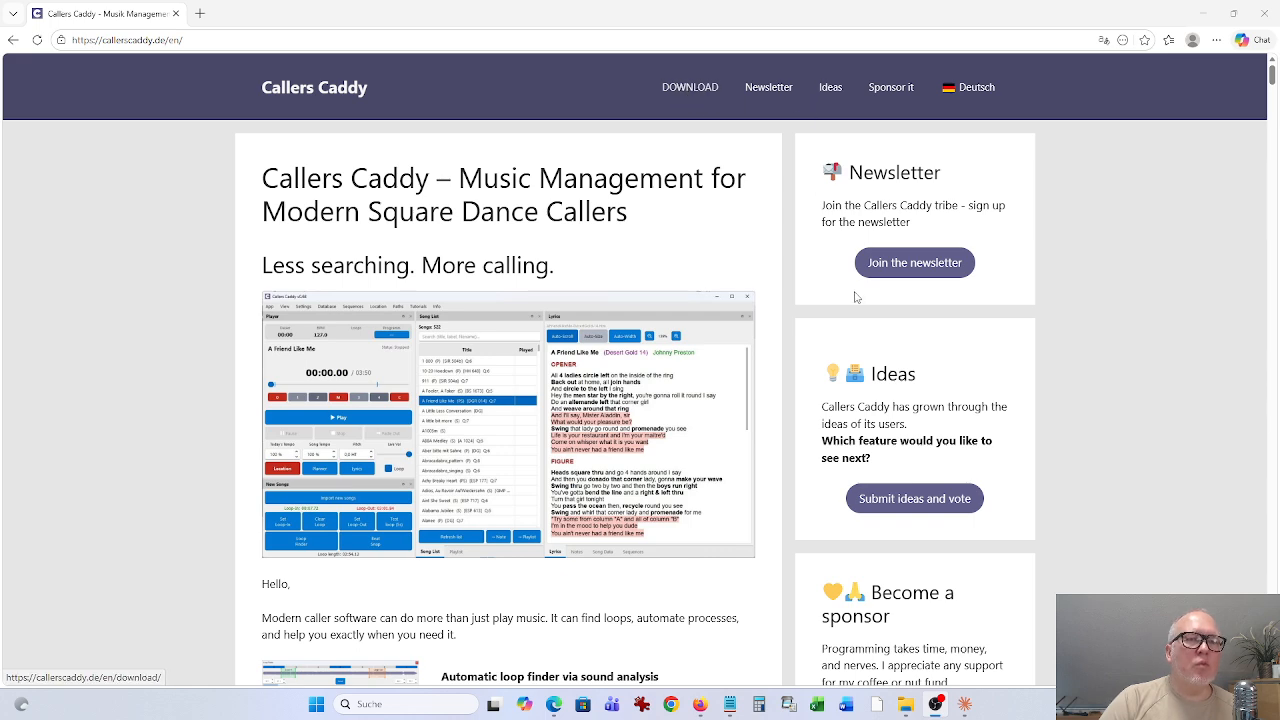
- Open the download page of the Callers Caddy website
{"action": "scroll", "coordinate": [853, 298], "scroll_direction": "down", "scroll_amount": 5}
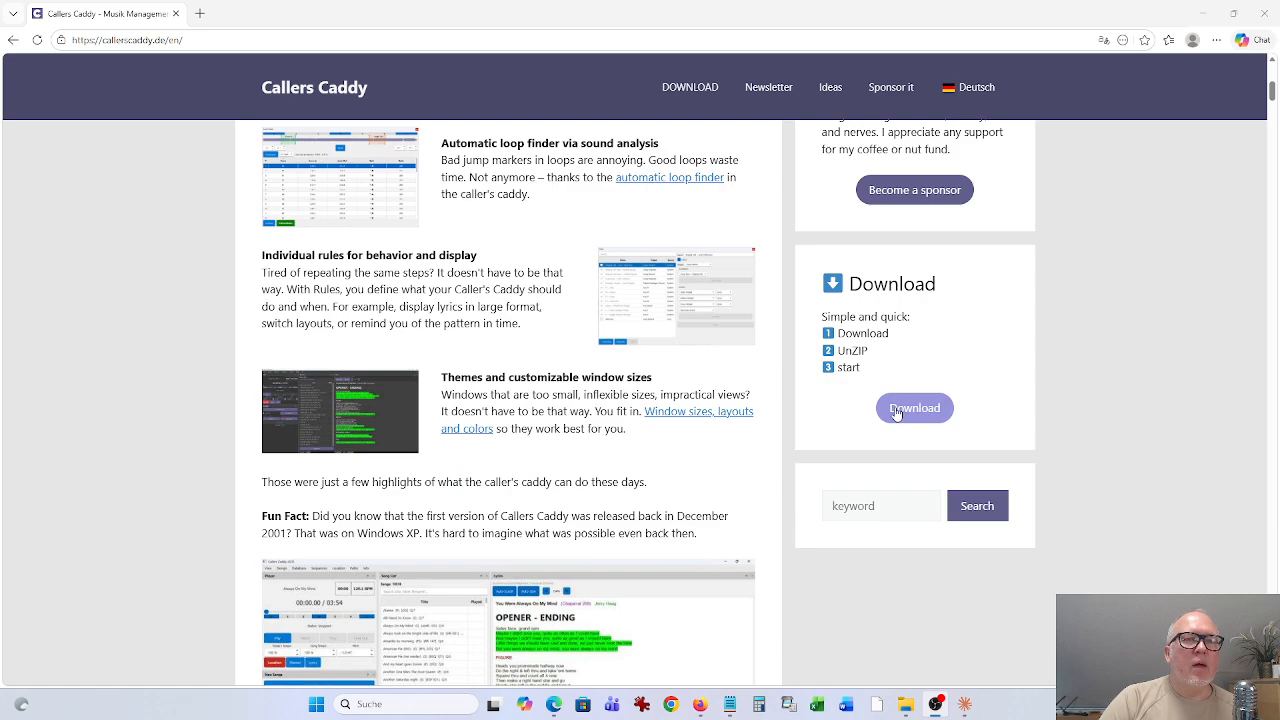
{"action": "left_click", "coordinate": [914, 407]}
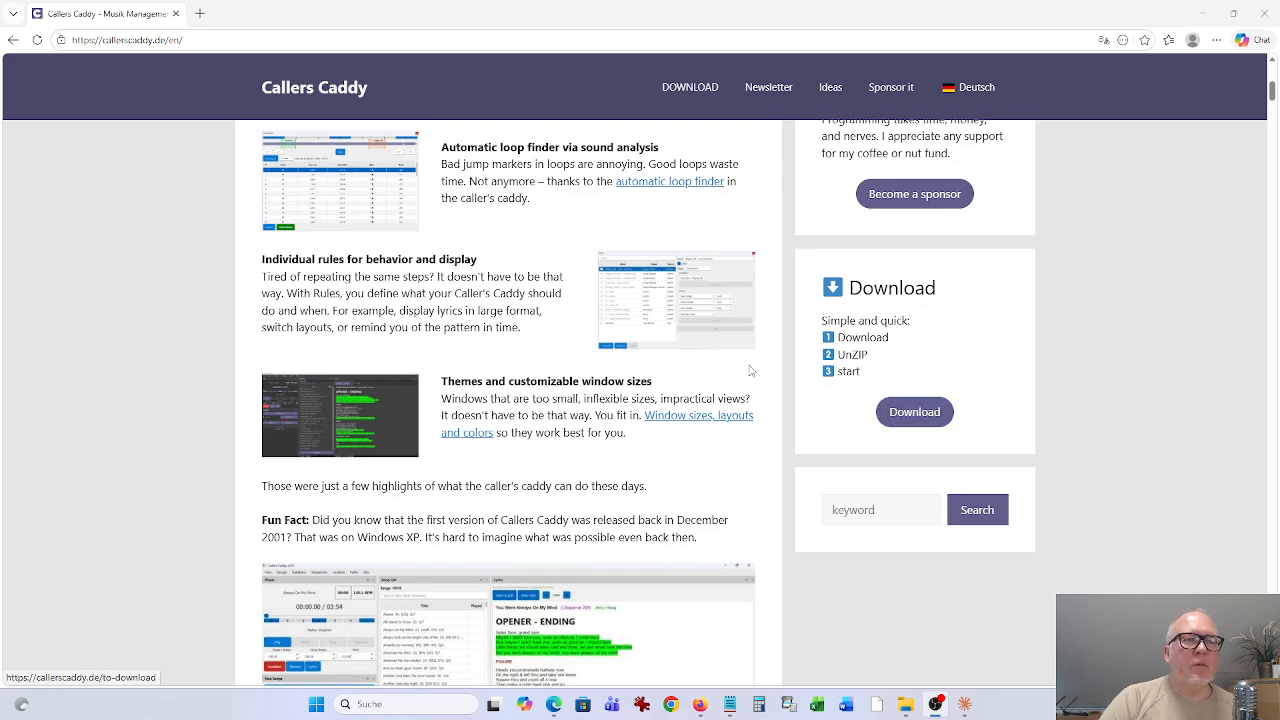
{"action": "left_click", "coordinate": [697, 88]}
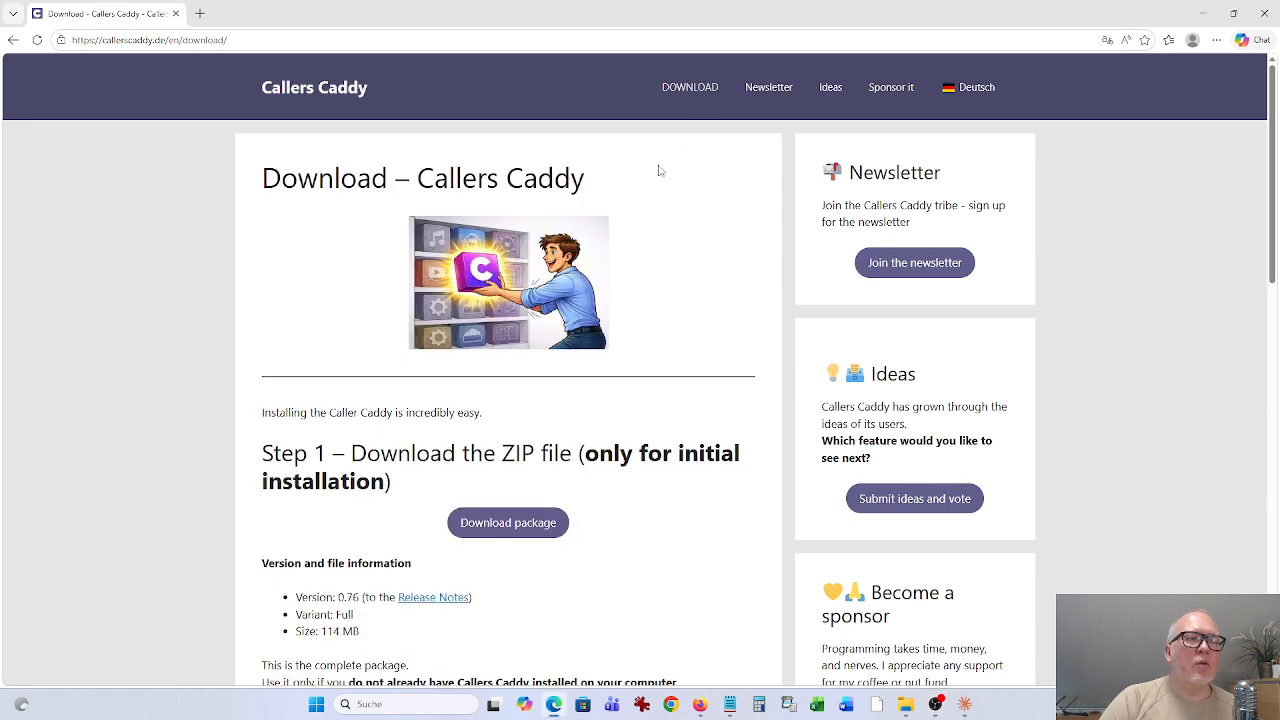
- Review the download page, from the initial-installation ZIP package to the download area for updates and source code
{"action": "scroll", "coordinate": [604, 293], "scroll_direction": "down", "scroll_amount": 1}
{"action": "scroll", "coordinate": [604, 293], "scroll_direction": "up", "scroll_amount": 1}
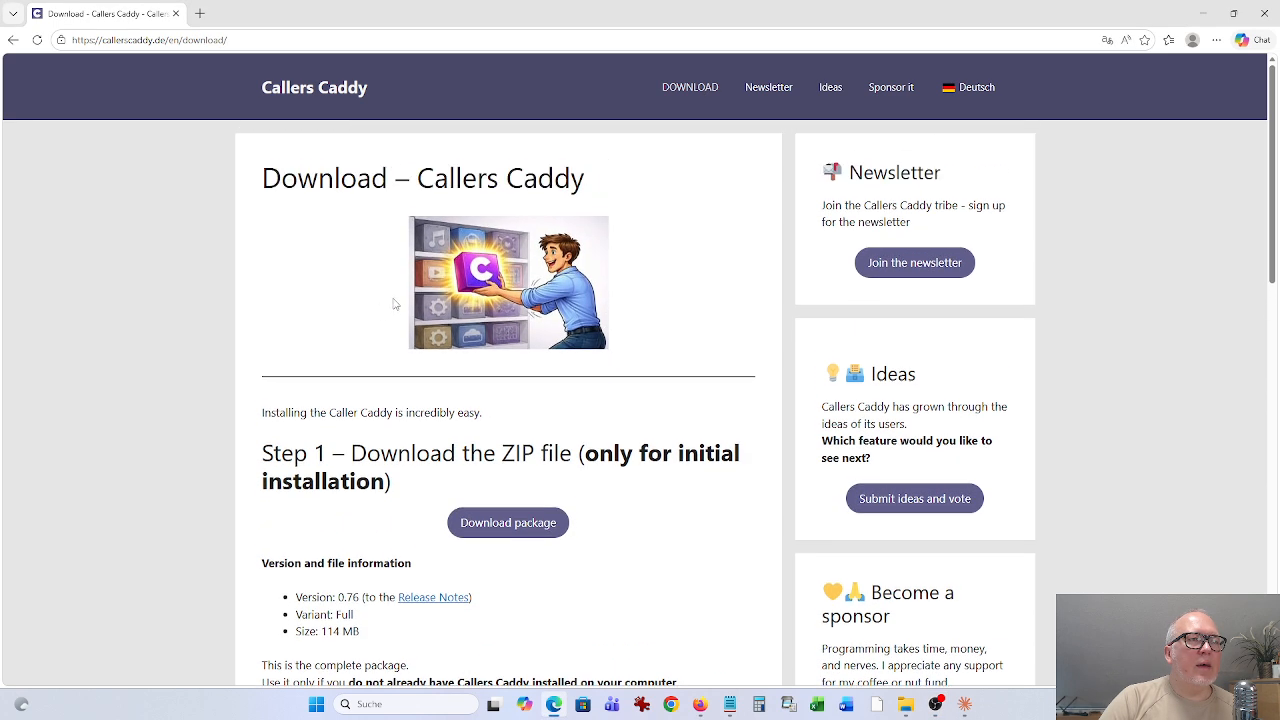
{"action": "scroll", "coordinate": [455, 320], "scroll_direction": "down", "scroll_amount": 3}
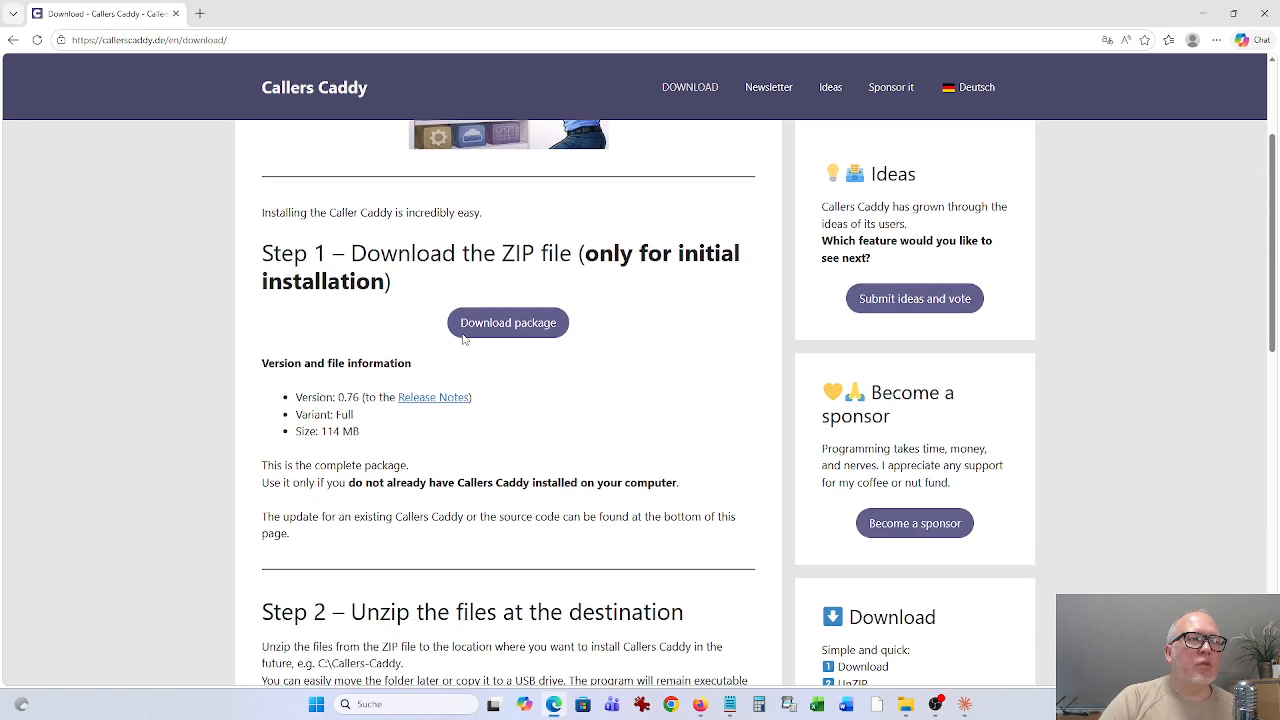
{"action": "scroll", "coordinate": [401, 320], "scroll_direction": "down", "scroll_amount": 15}
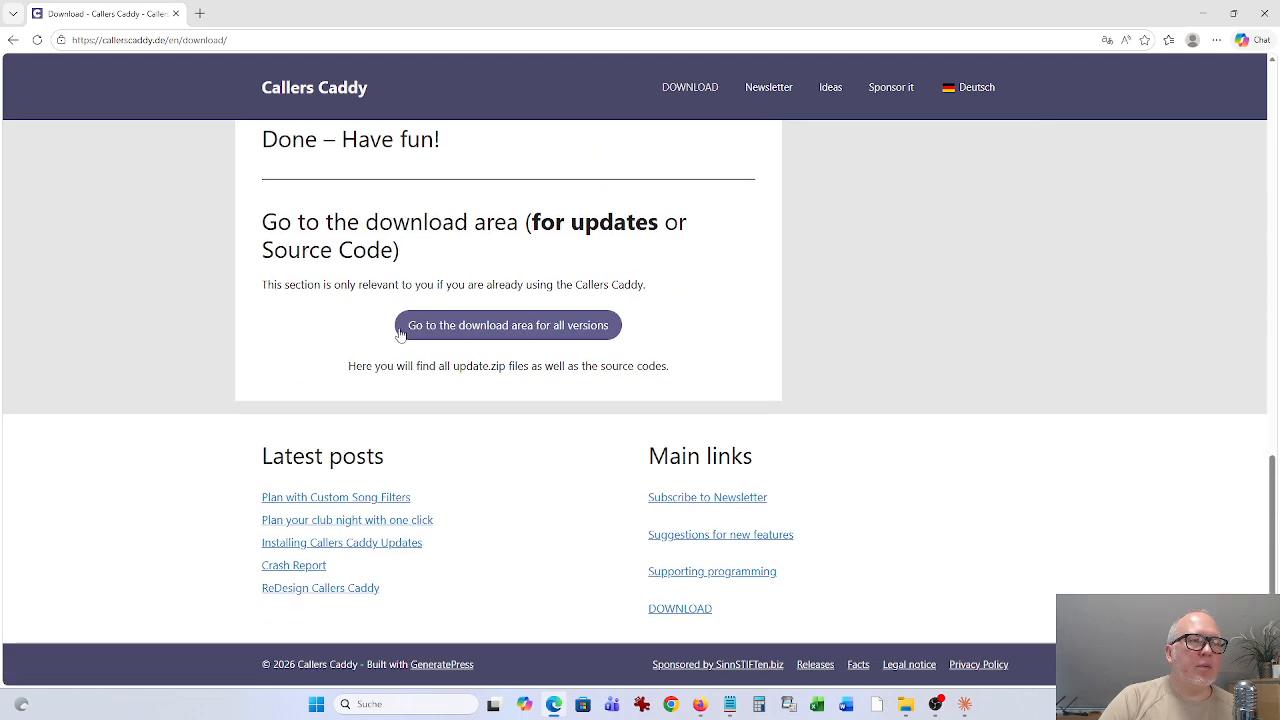
{"action": "scroll", "coordinate": [399, 340], "scroll_direction": "up", "scroll_amount": 14}
{"action": "scroll", "coordinate": [396, 341], "scroll_direction": "up", "scroll_amount": 4}
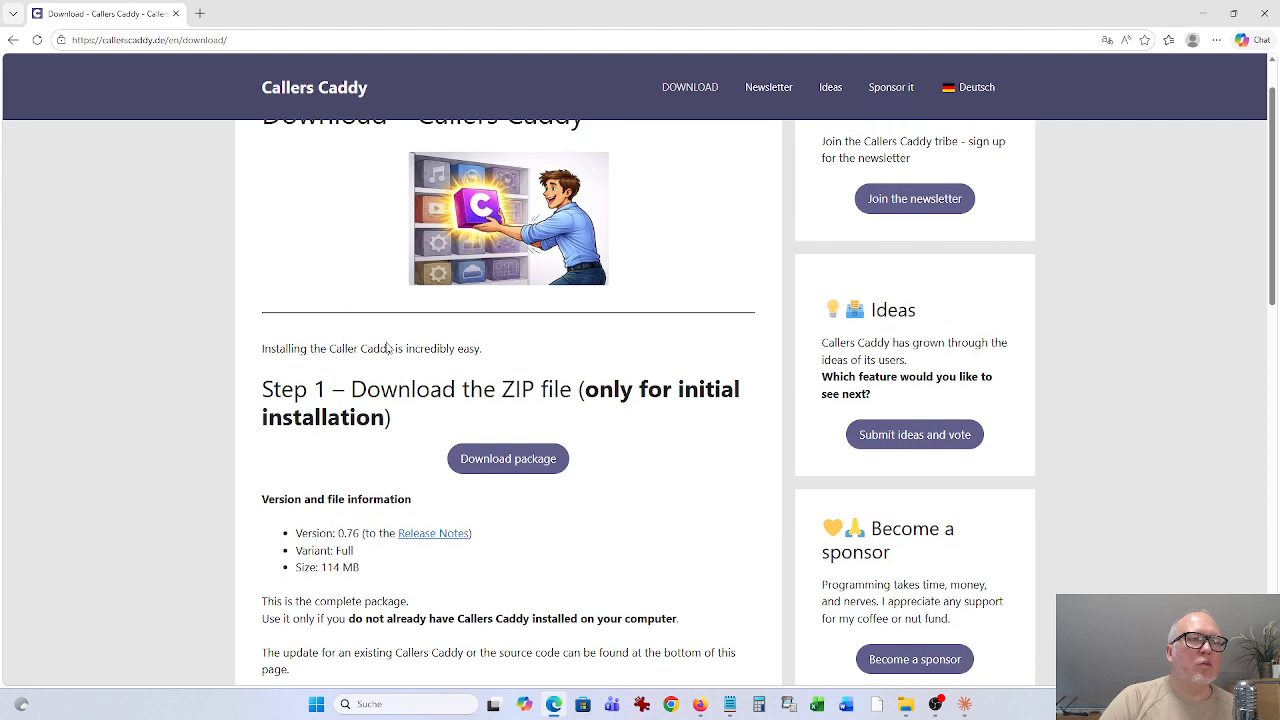
{"action": "scroll", "coordinate": [392, 348], "scroll_direction": "down", "scroll_amount": 1}
{"action": "scroll", "coordinate": [390, 348], "scroll_direction": "down", "scroll_amount": 2}
{"action": "scroll", "coordinate": [389, 346], "scroll_direction": "up", "scroll_amount": 1}
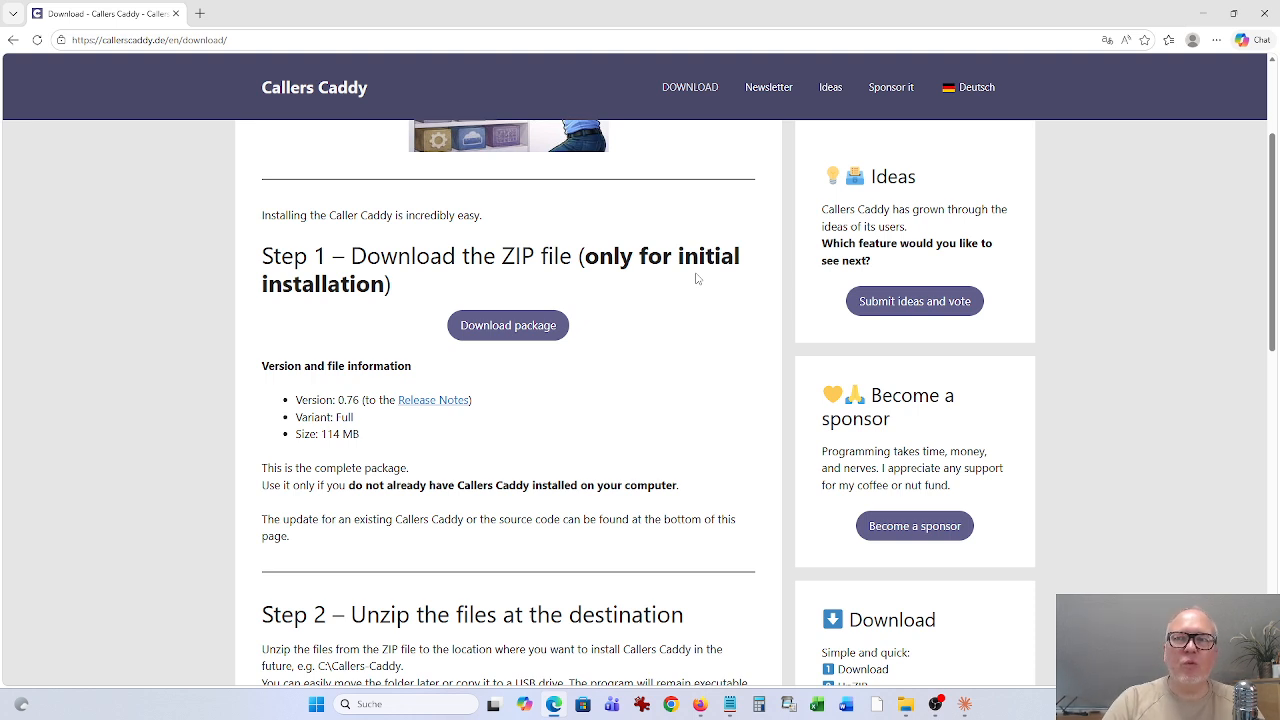
- Download the full package Callers_Caddy_0.76.zip from Google Drive, accepting the download without a virus scan
{"action": "left_click", "coordinate": [520, 329]}
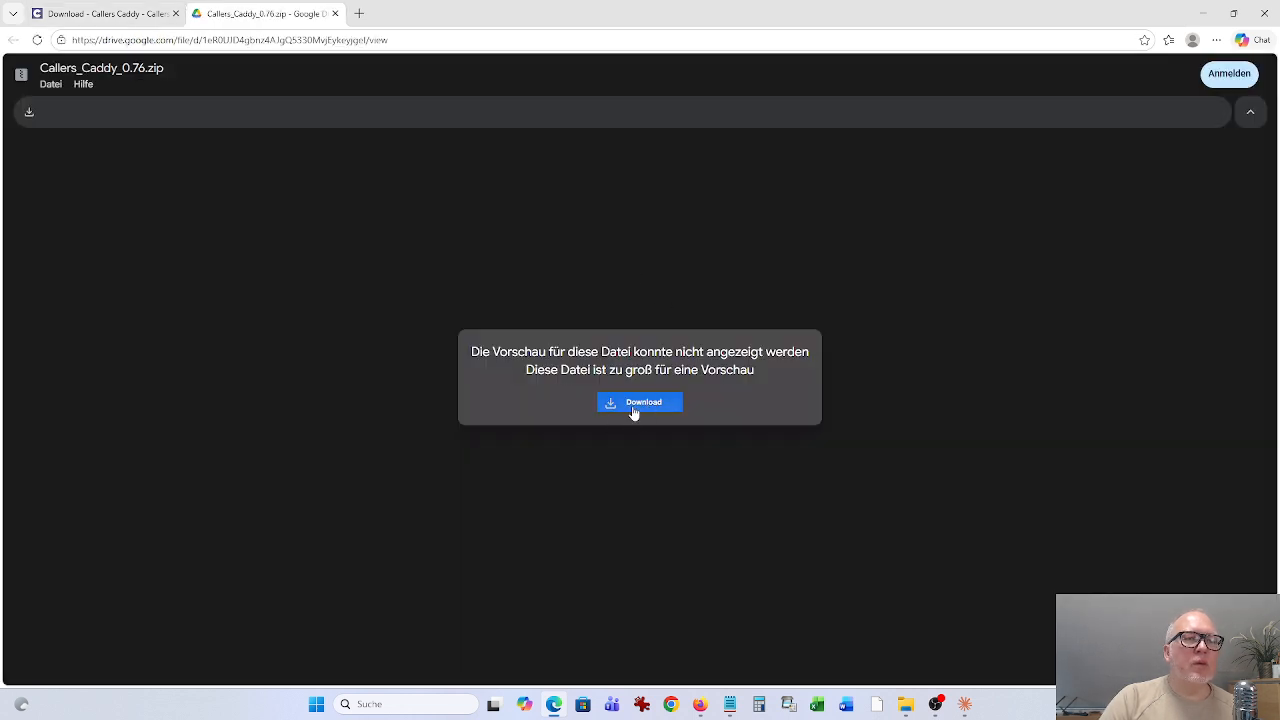
{"action": "left_click", "coordinate": [638, 405]}
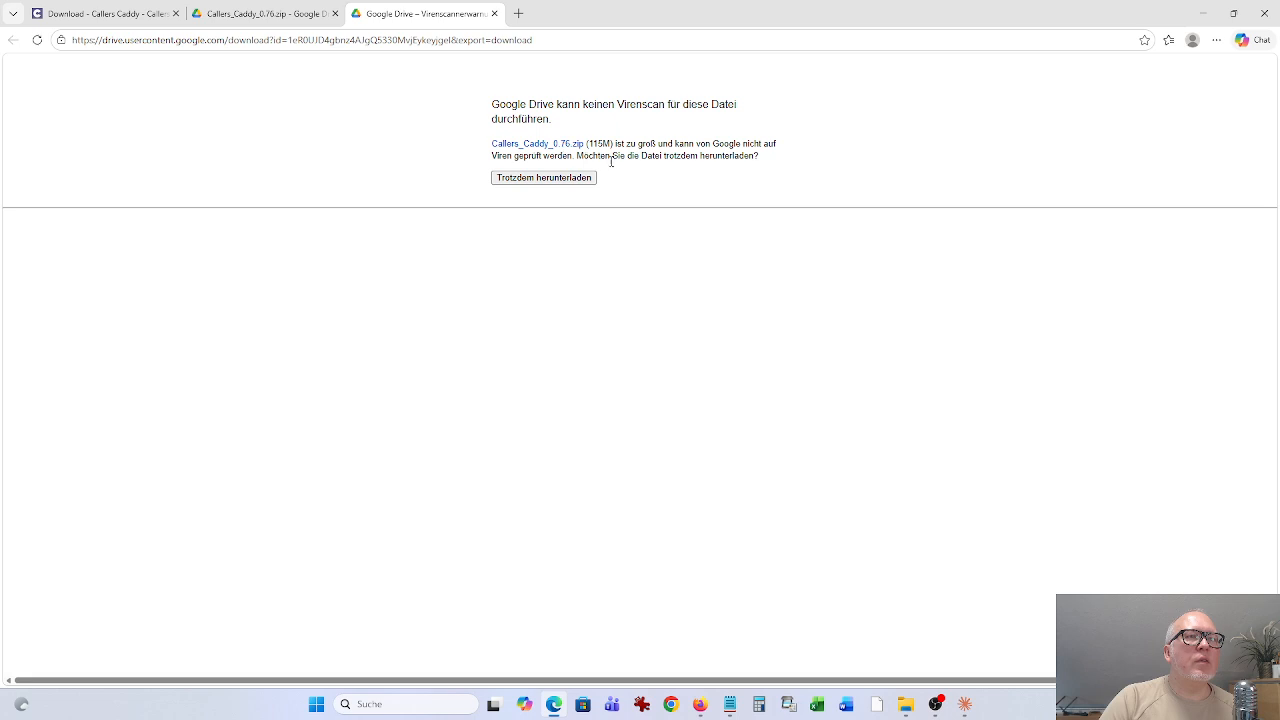
{"action": "left_click", "coordinate": [537, 182]}
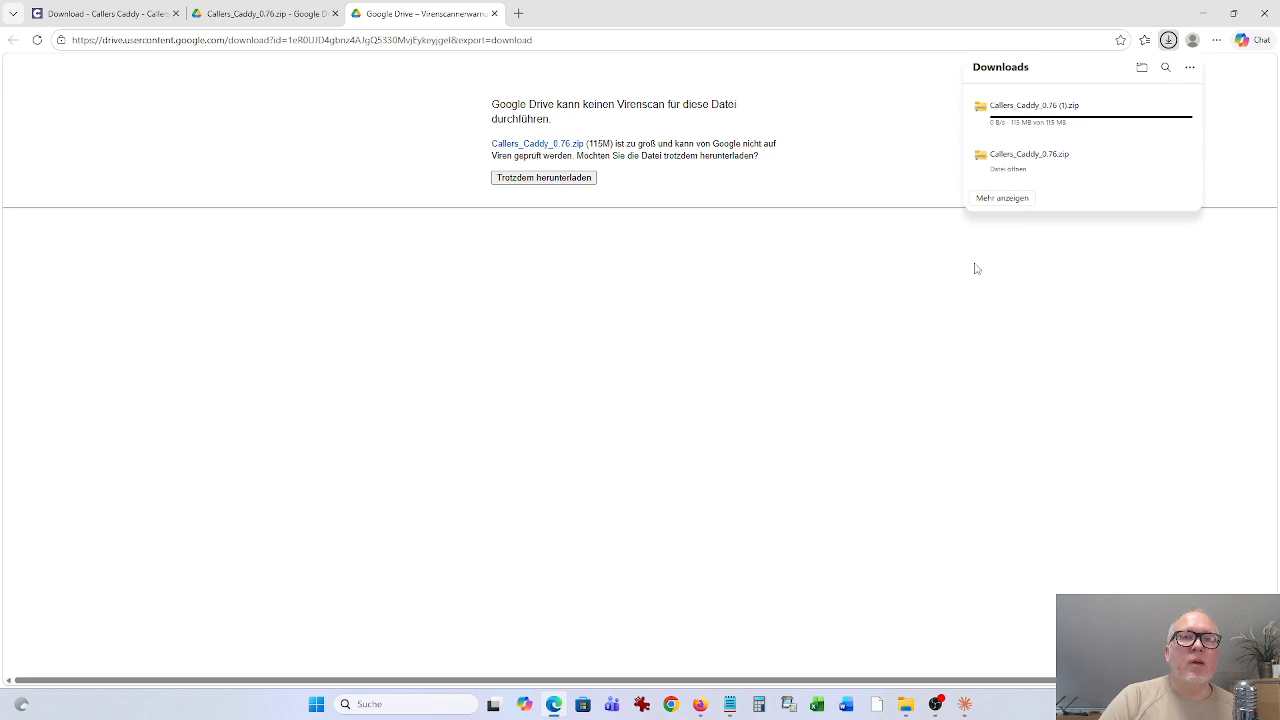
- Show the downloaded Callers_Caddy_0.76 (1).zip in its folder and extract all its files to drive C:
{"action": "mouse_move", "coordinate": [1005, 126]}
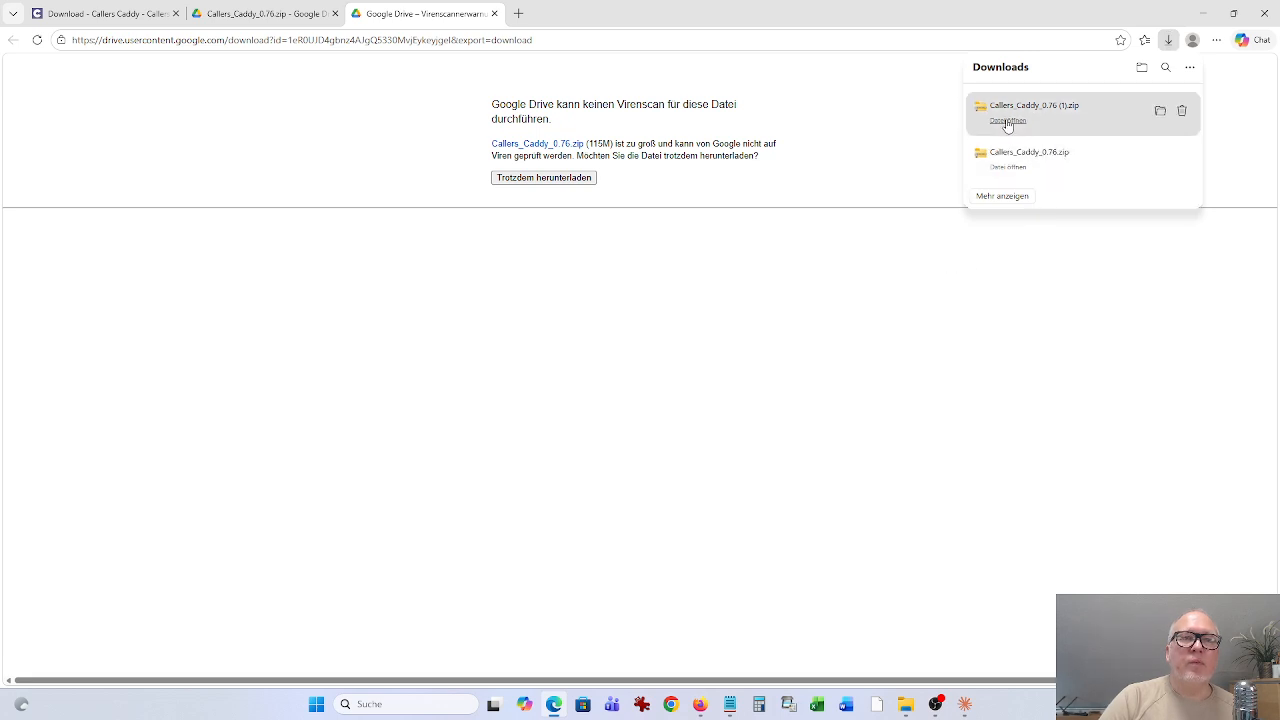
{"action": "left_click", "coordinate": [1160, 111]}
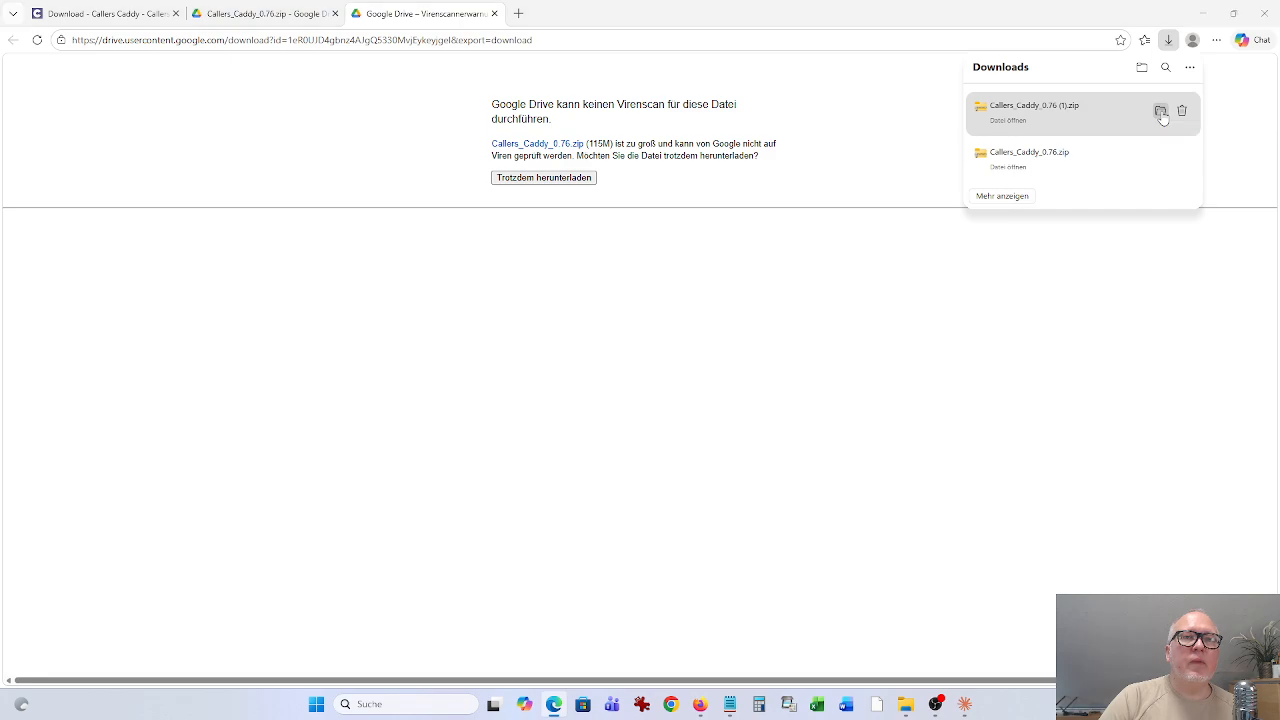
{"action": "left_click_drag", "start_coordinate": [1279, 156], "coordinate": [837, 152]}
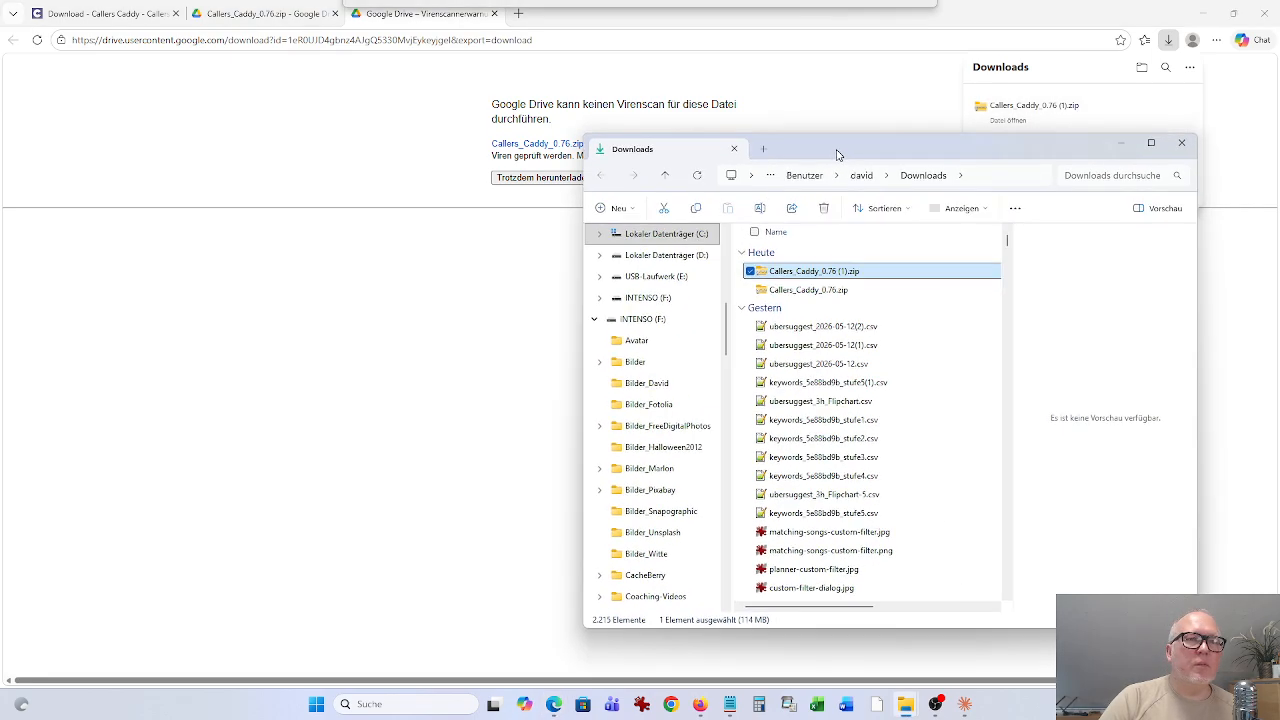
{"action": "right_click", "coordinate": [799, 278]}
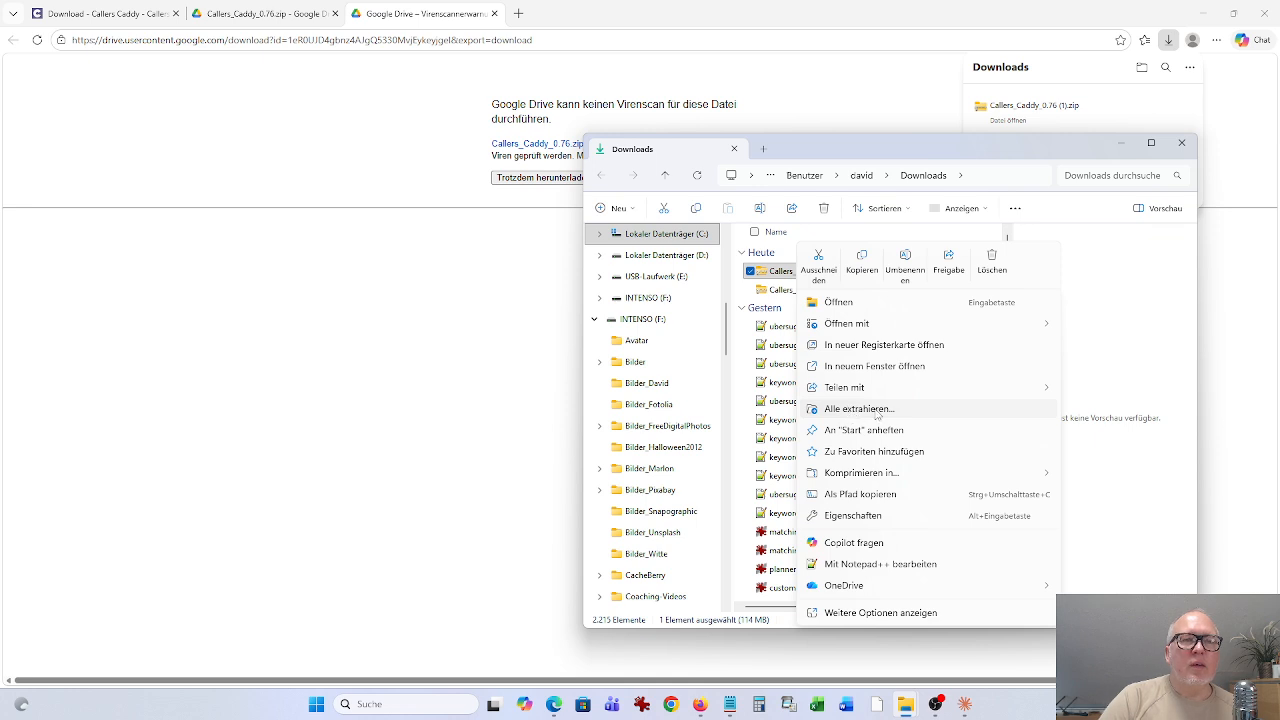
{"action": "left_click", "coordinate": [888, 410]}
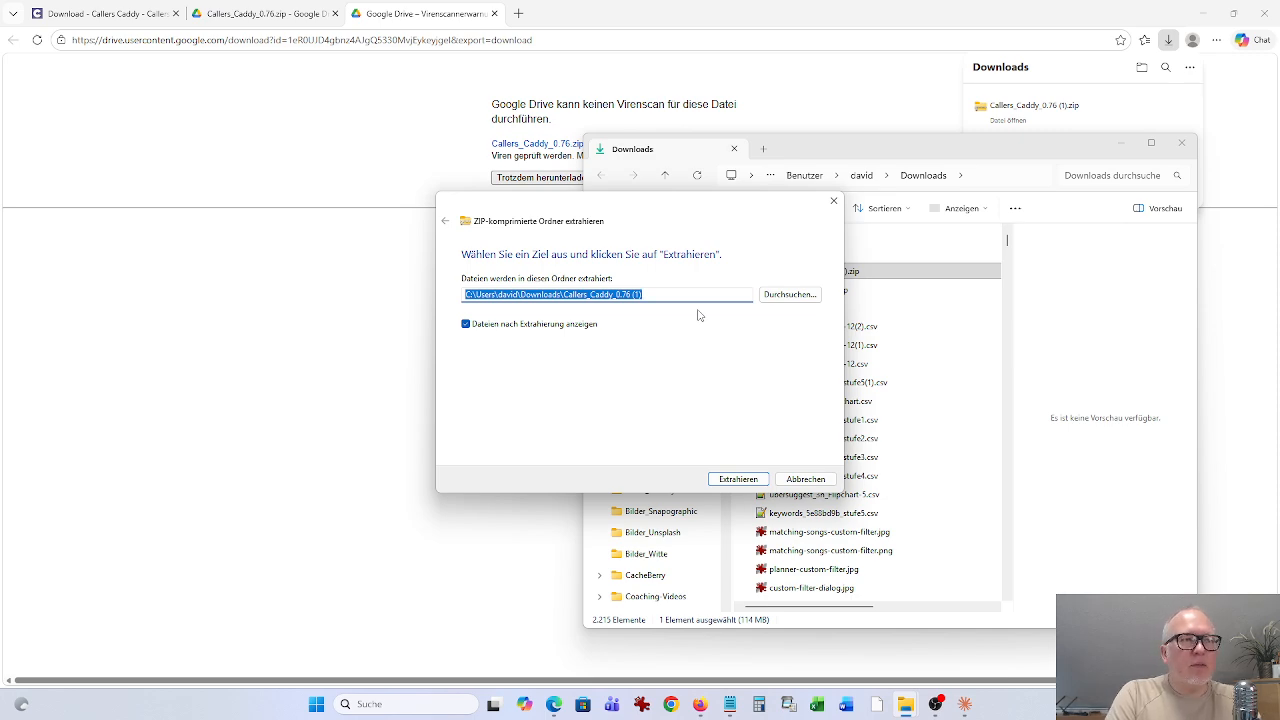
{"action": "type", "text": "c:"}
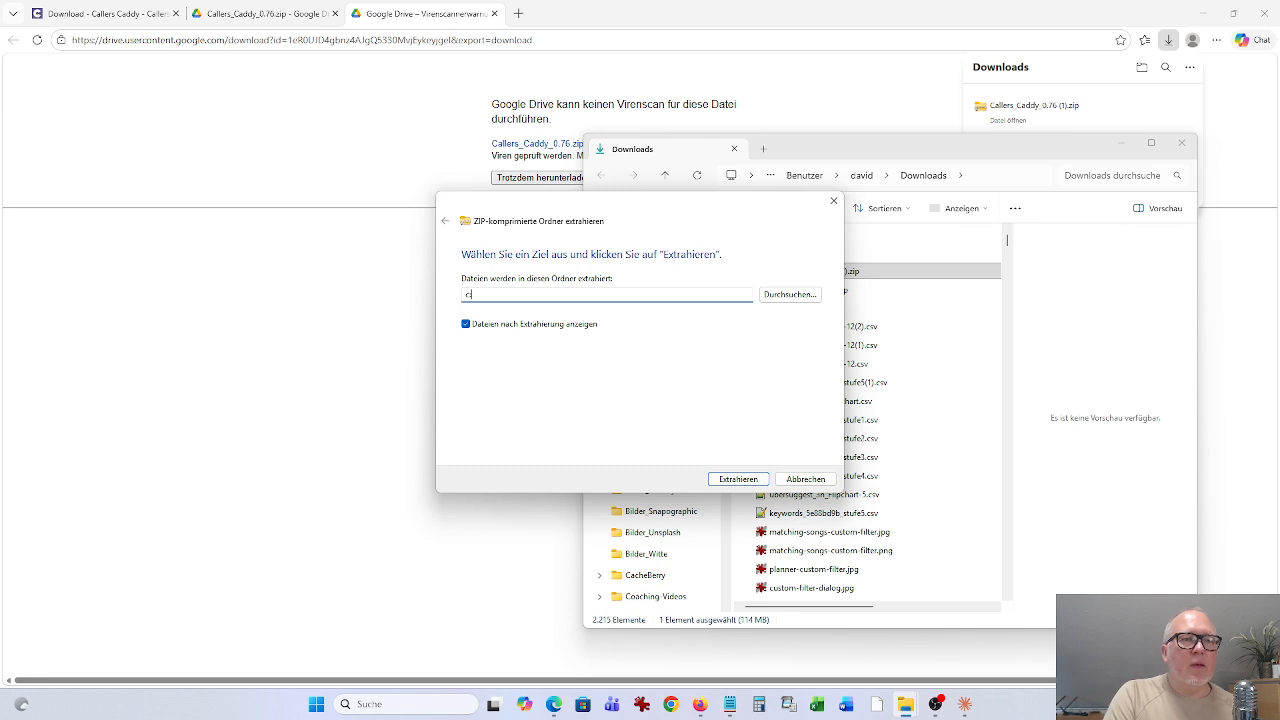
{"action": "left_click", "coordinate": [737, 480]}
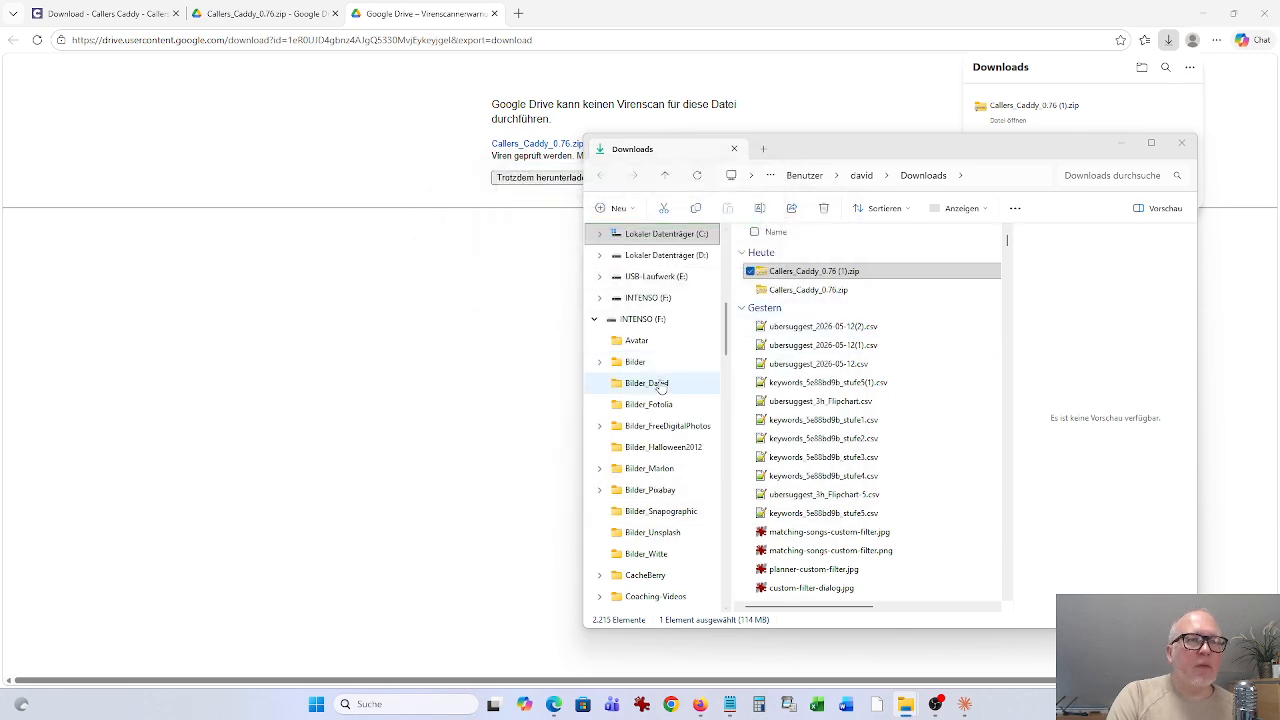
- Open the extracted Callers_Caddy folder on the local drive C:
{"action": "scroll", "coordinate": [660, 385], "scroll_direction": "up", "scroll_amount": 1}
{"action": "left_click", "coordinate": [660, 300]}
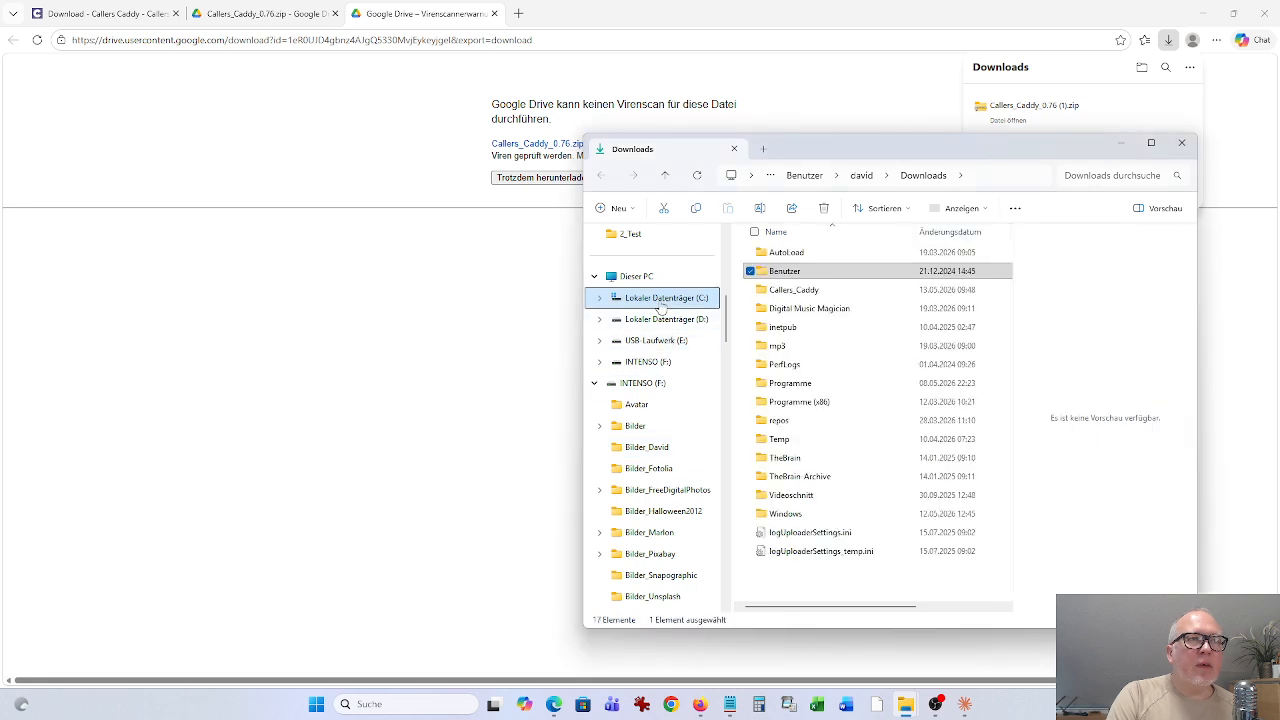
{"action": "left_click", "coordinate": [785, 292]}
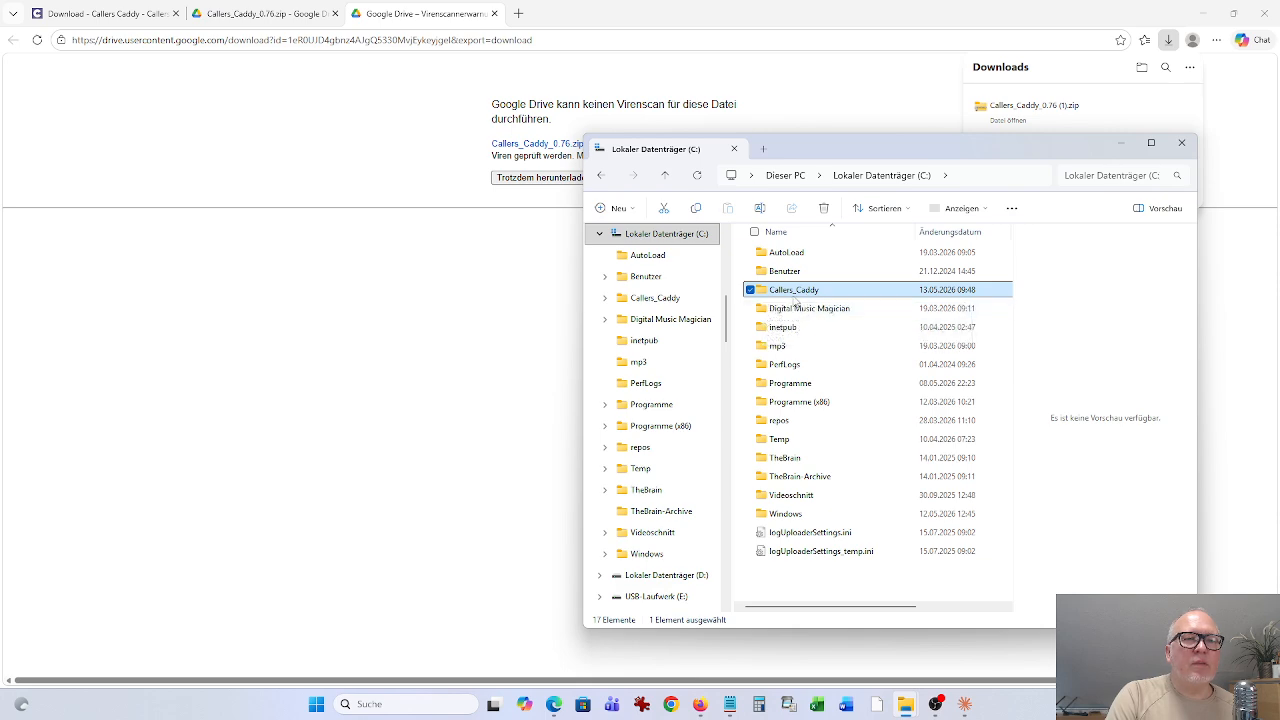
{"action": "double_click", "coordinate": [765, 290]}
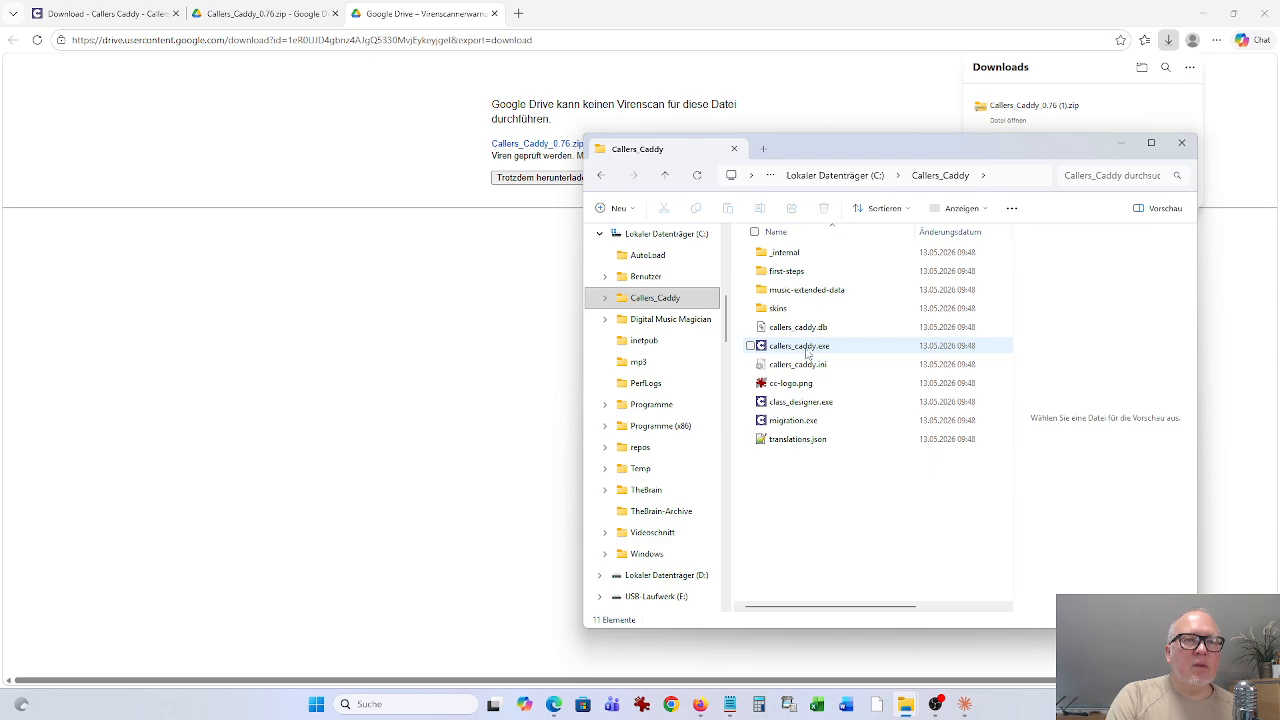
- Launch callers_caddy.exe and allow it to run despite the Microsoft Defender SmartScreen block
{"action": "mouse_move", "coordinate": [807, 352]}
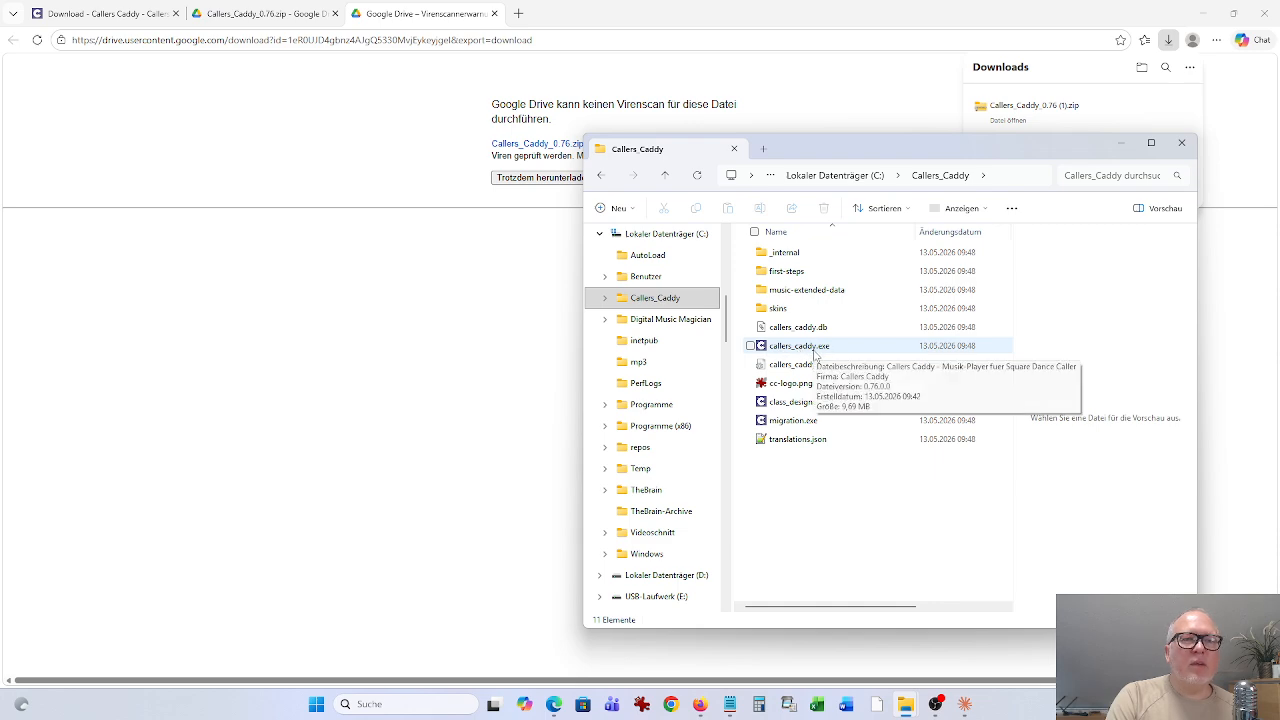
{"action": "double_click", "coordinate": [810, 350]}
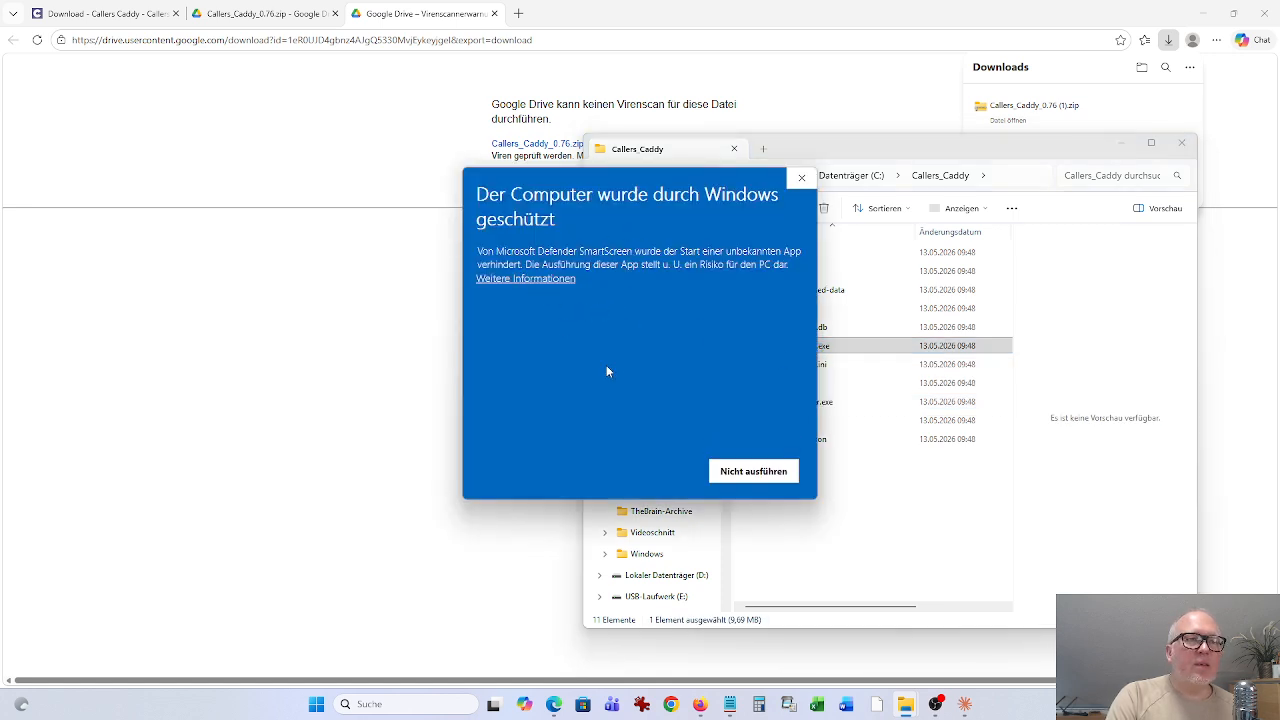
{"action": "left_click", "coordinate": [530, 279]}
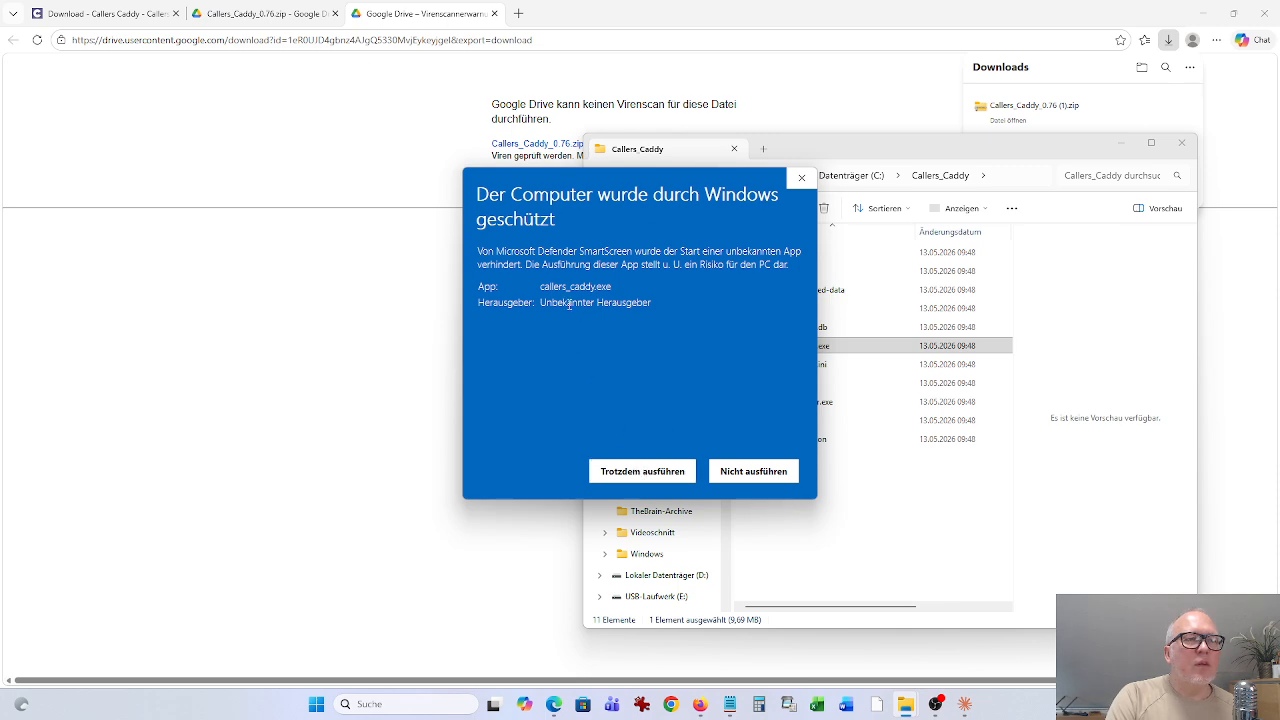
{"action": "left_click", "coordinate": [643, 472]}
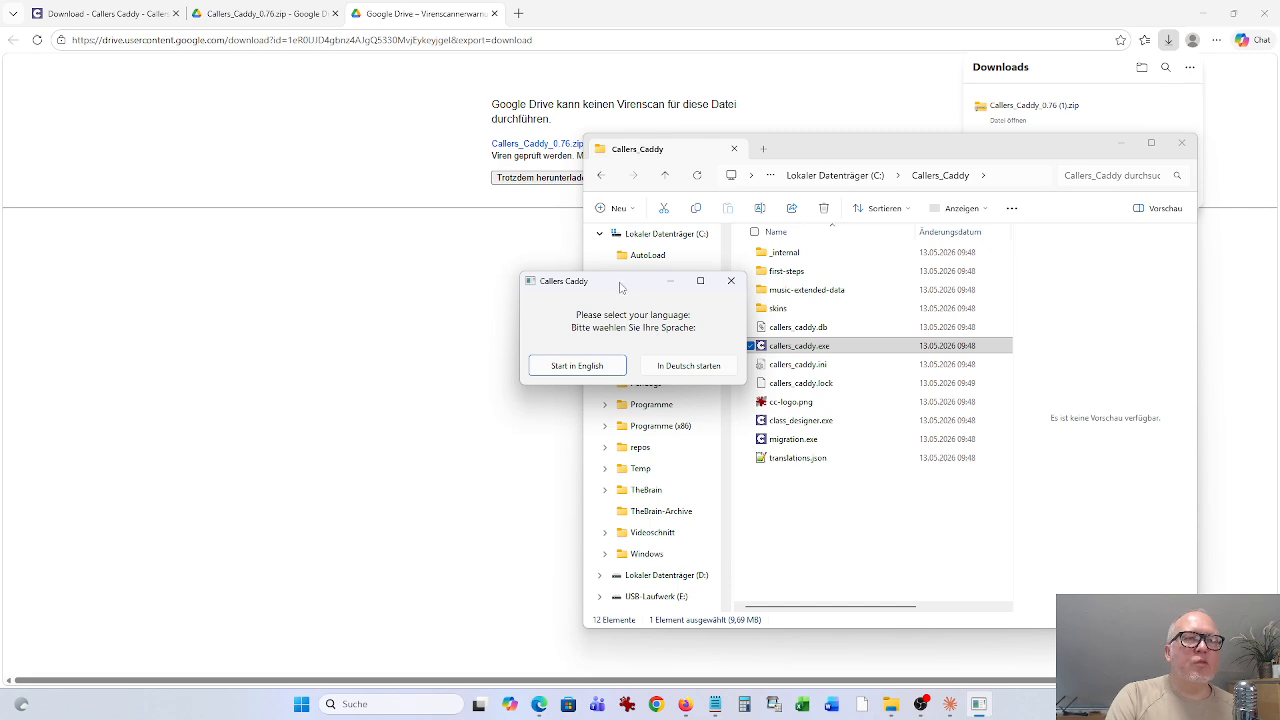
- Start Callers Caddy in English and decline the quick tour of the player panel
{"action": "left_click", "coordinate": [577, 366]}
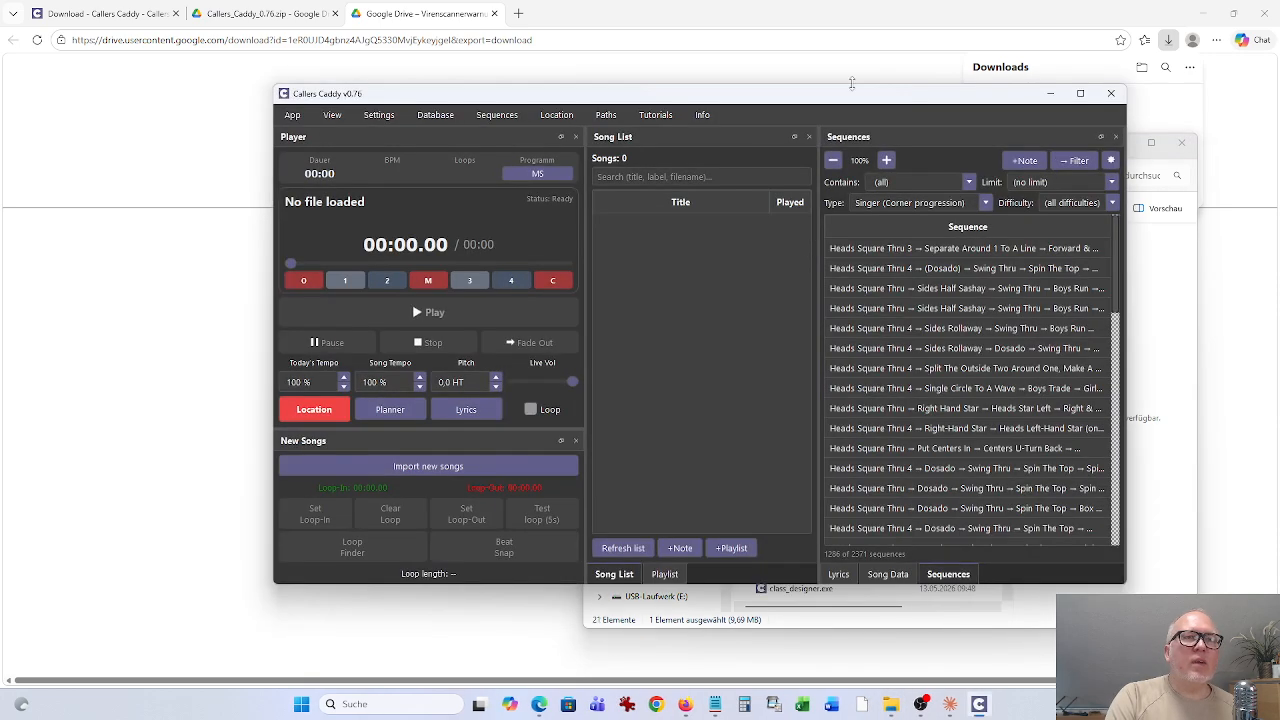
{"action": "mouse_move", "coordinate": [1082, 96]}
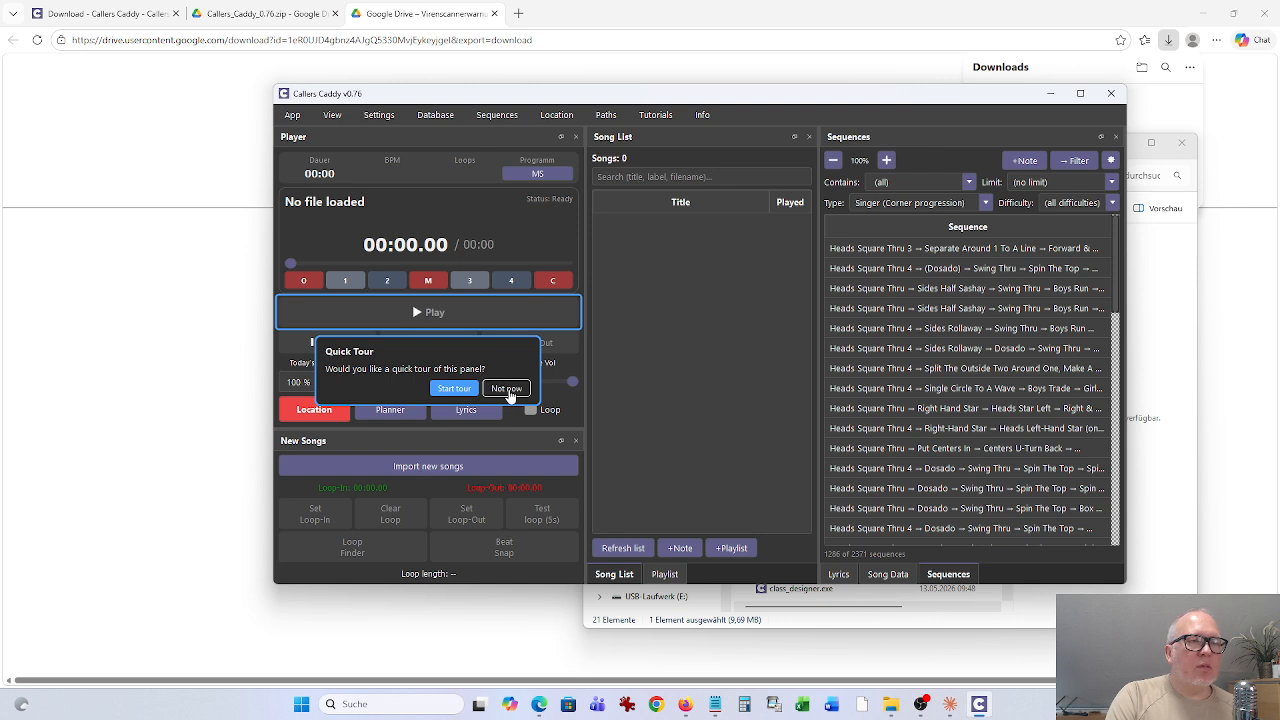
{"action": "left_click", "coordinate": [508, 390]}
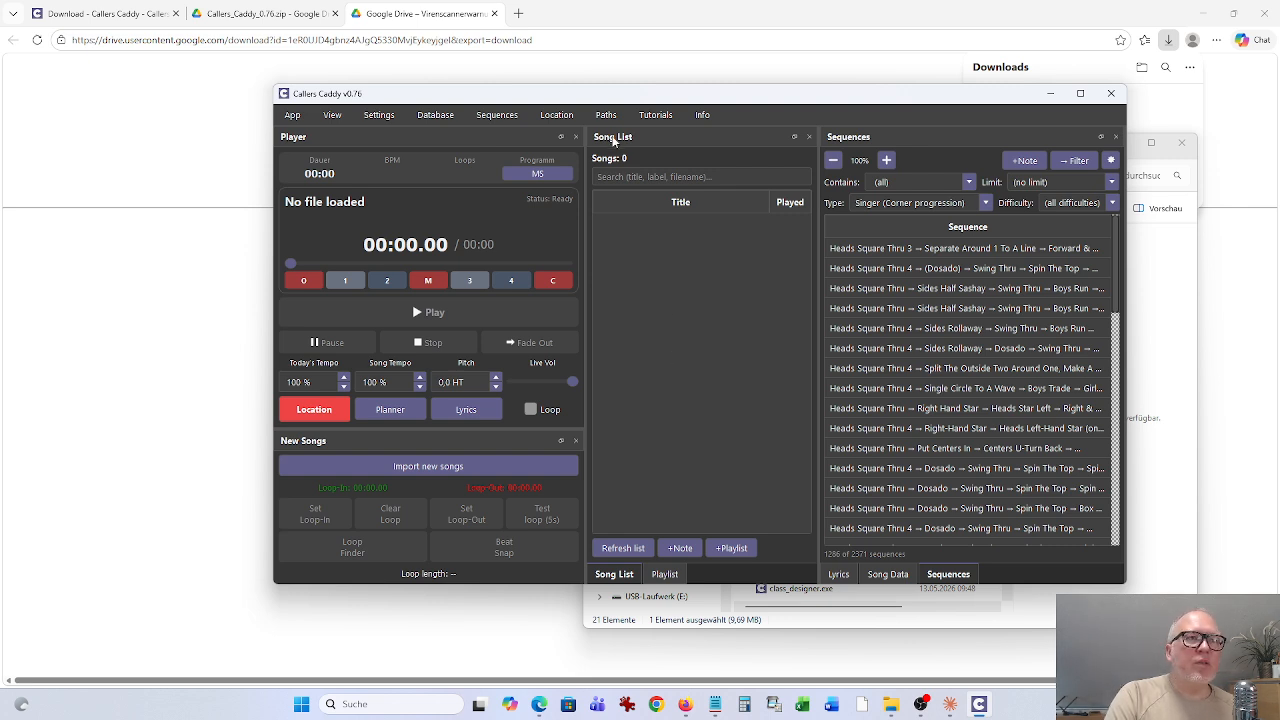
- Look through the list of available tutorial tours in Callers Caddy
{"action": "left_click", "coordinate": [655, 115]}
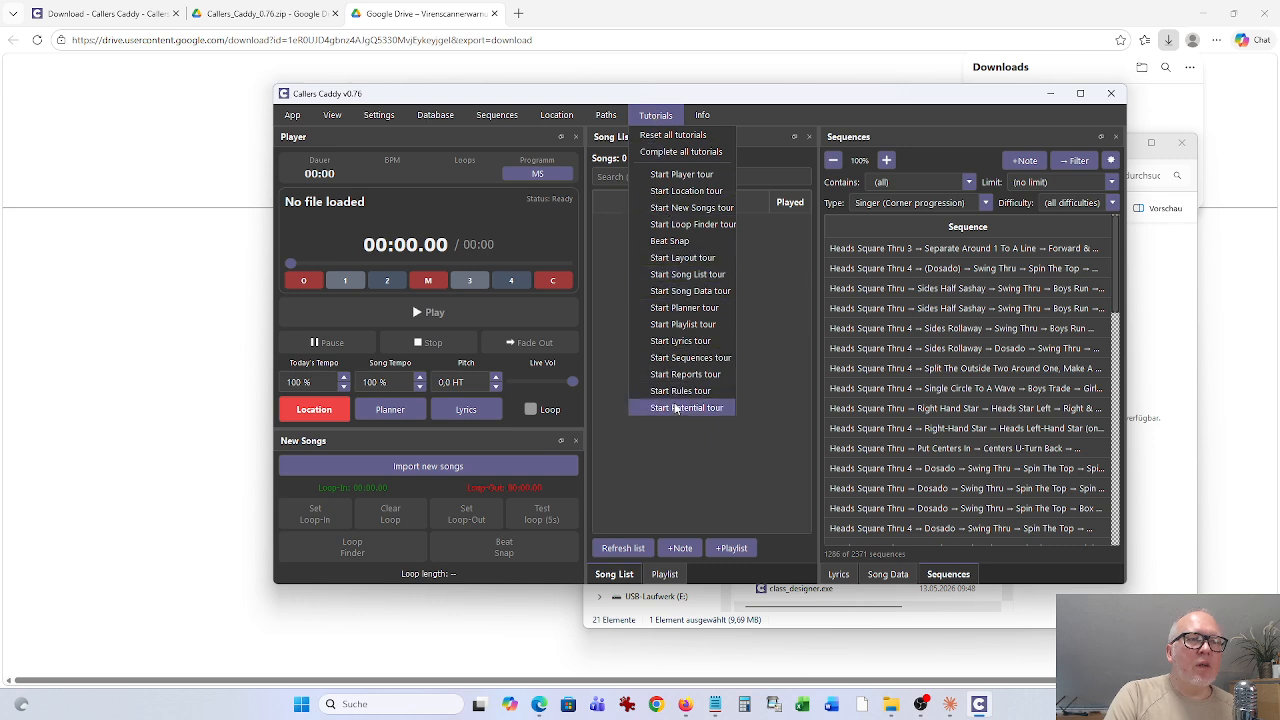
{"action": "left_click", "coordinate": [656, 117]}
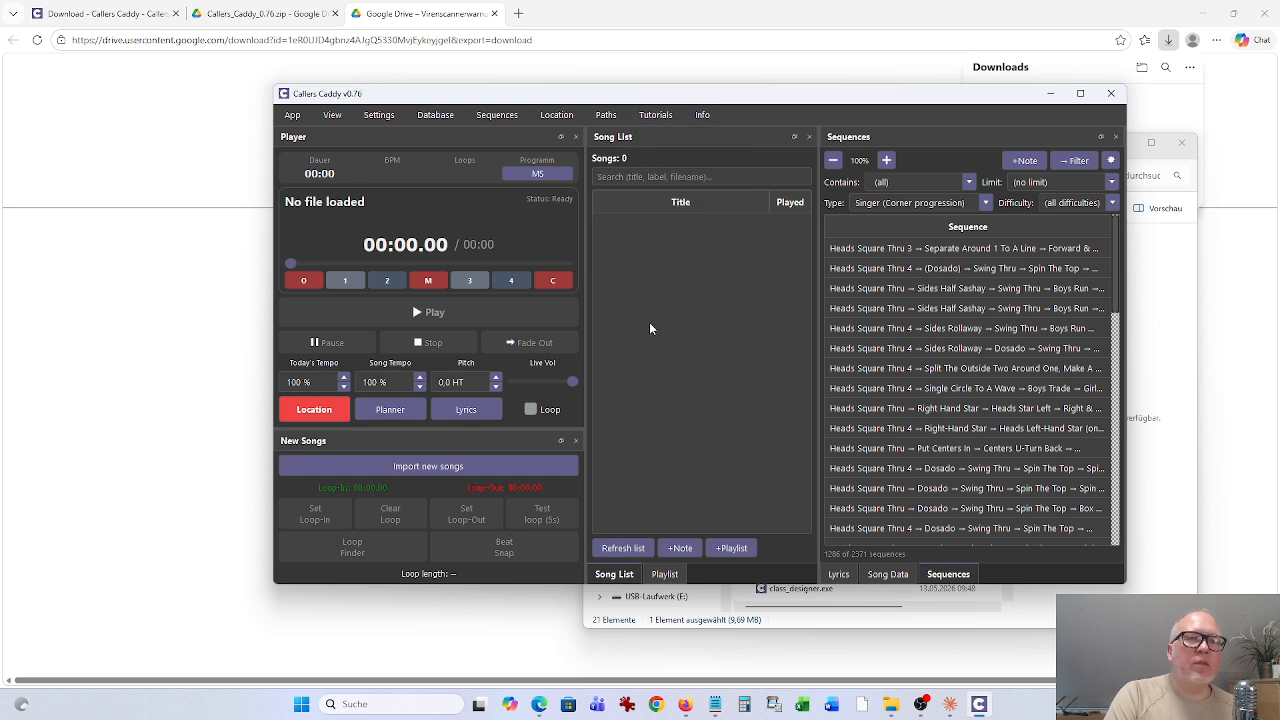